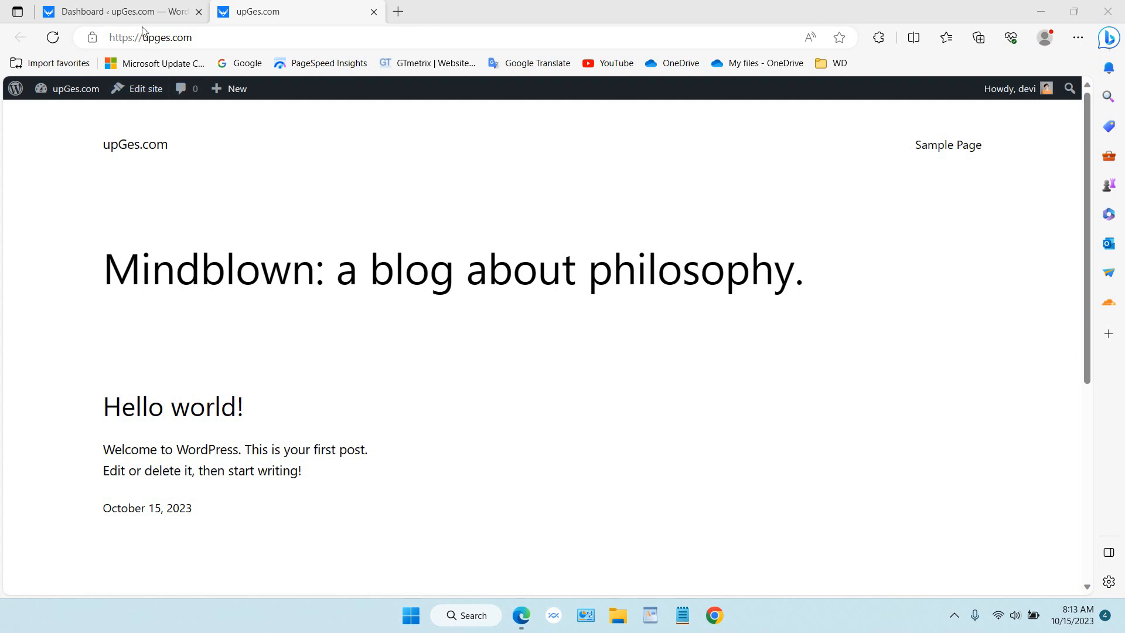
From the WordPress dashboard, go to adding new plugins and search the plugin directory for "wpvivid"
left_click(141, 13)
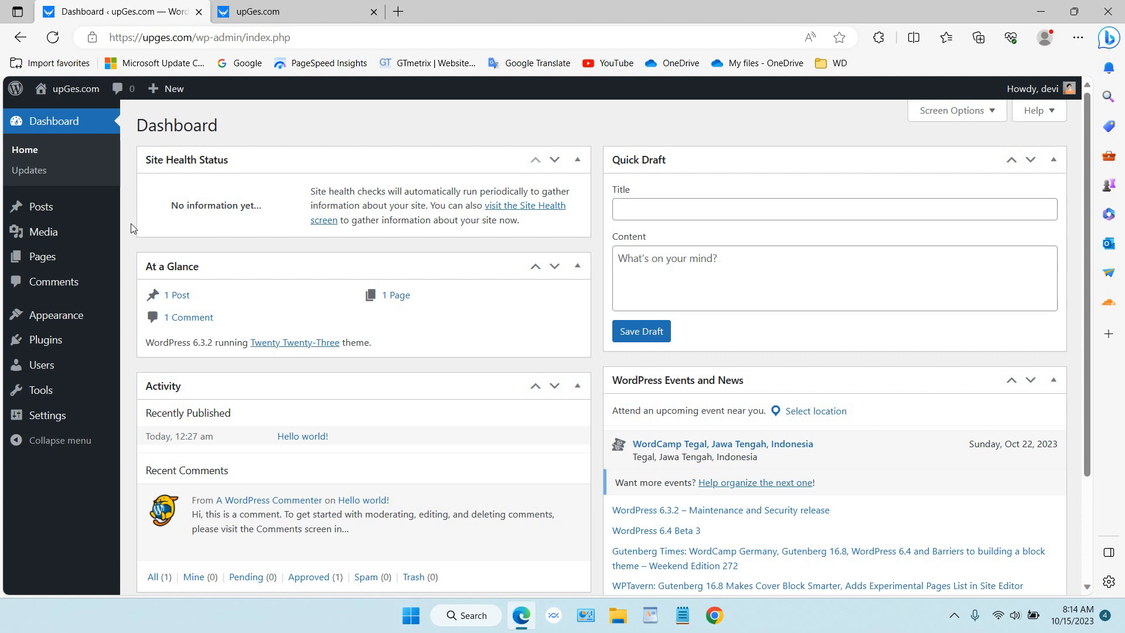
mouse_move(88, 347)
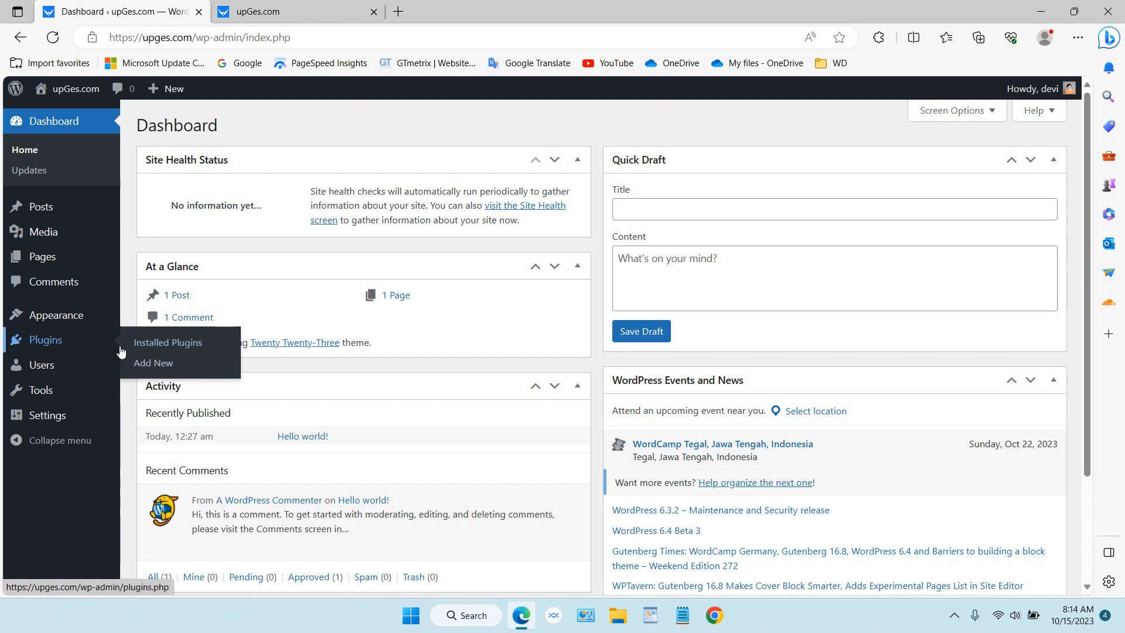
left_click(192, 371)
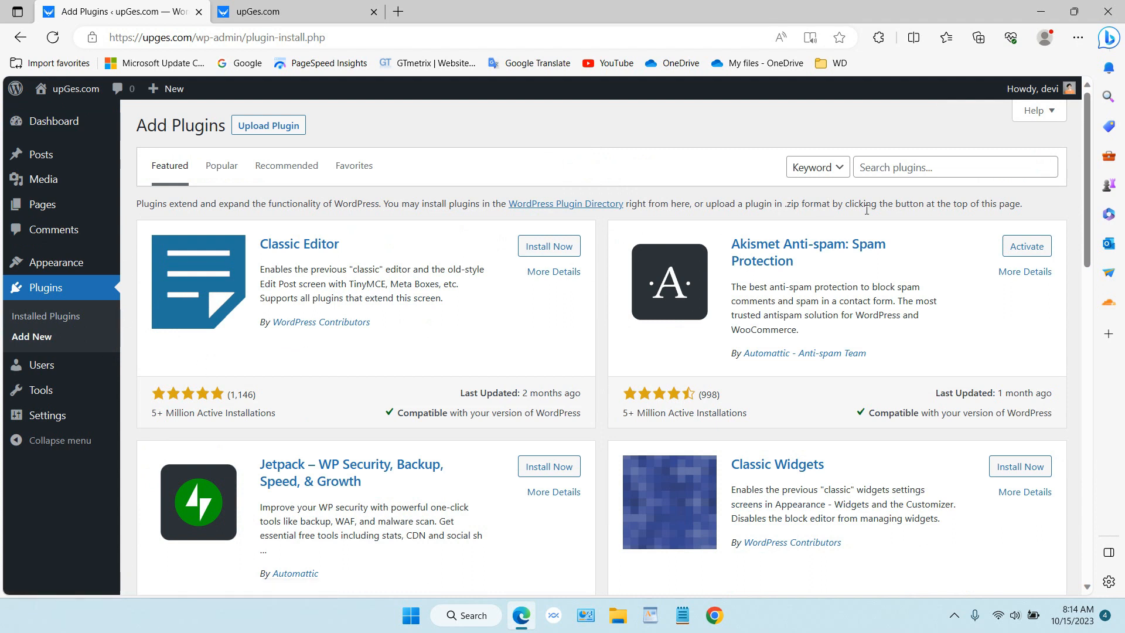
left_click(882, 175)
type("w")
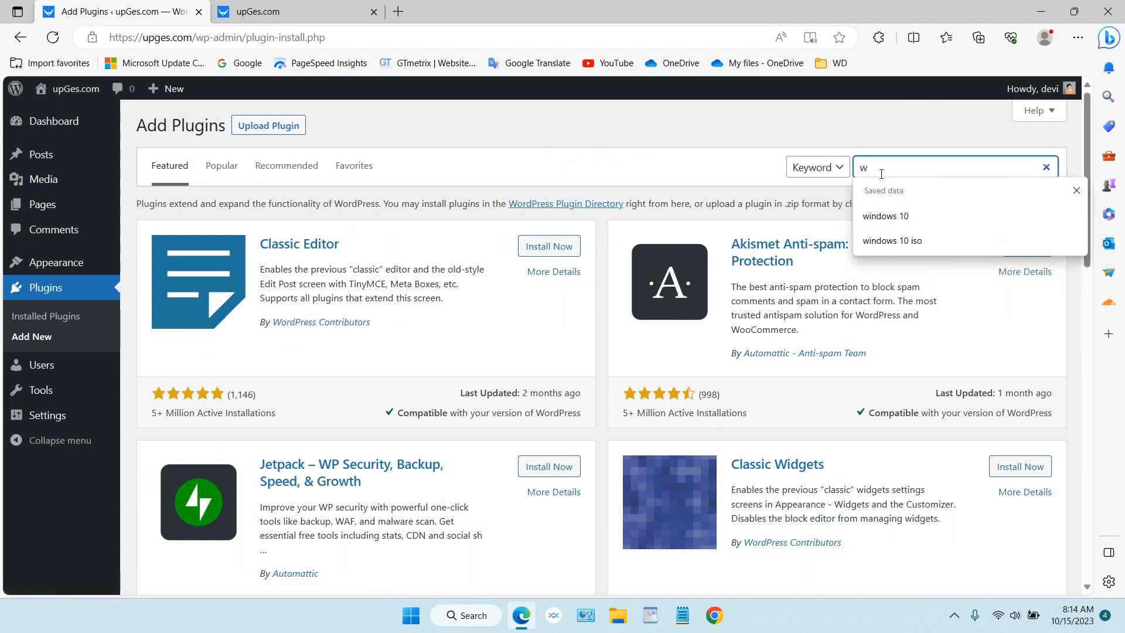
type("p")
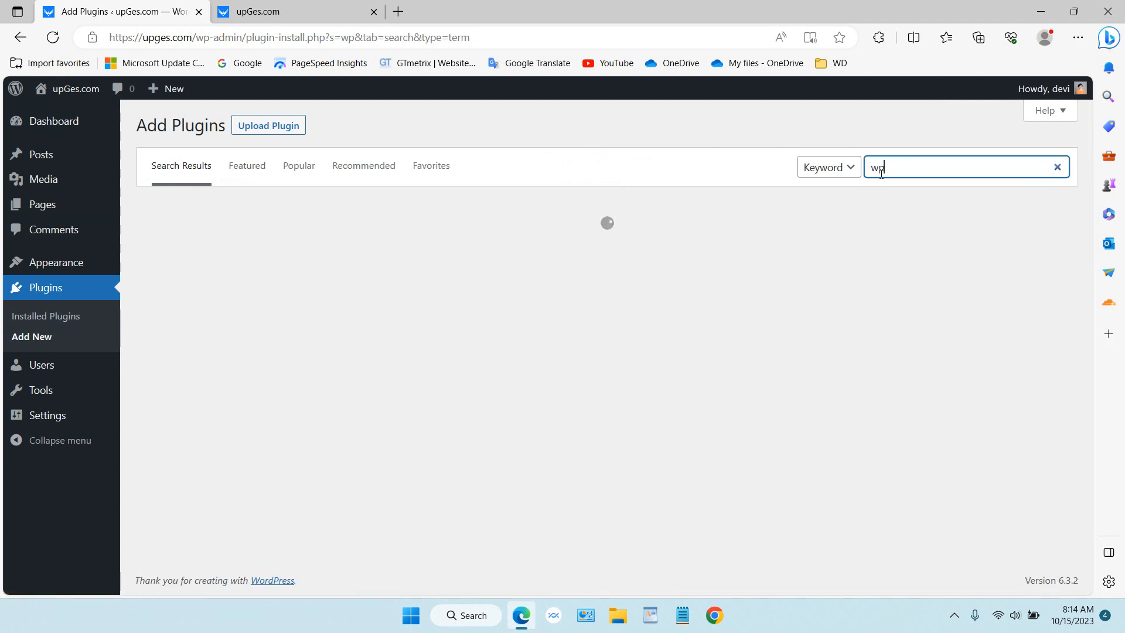
type("vivid")
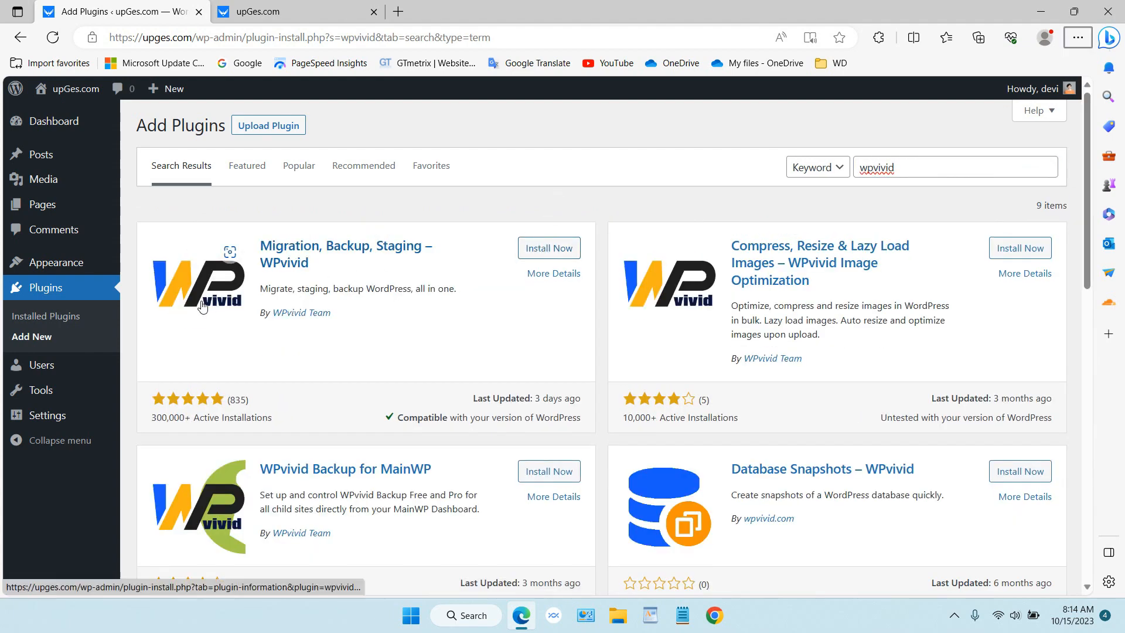
Install and activate the "Migration, Backup, Staging – WPvivid" plugin
key("alt")
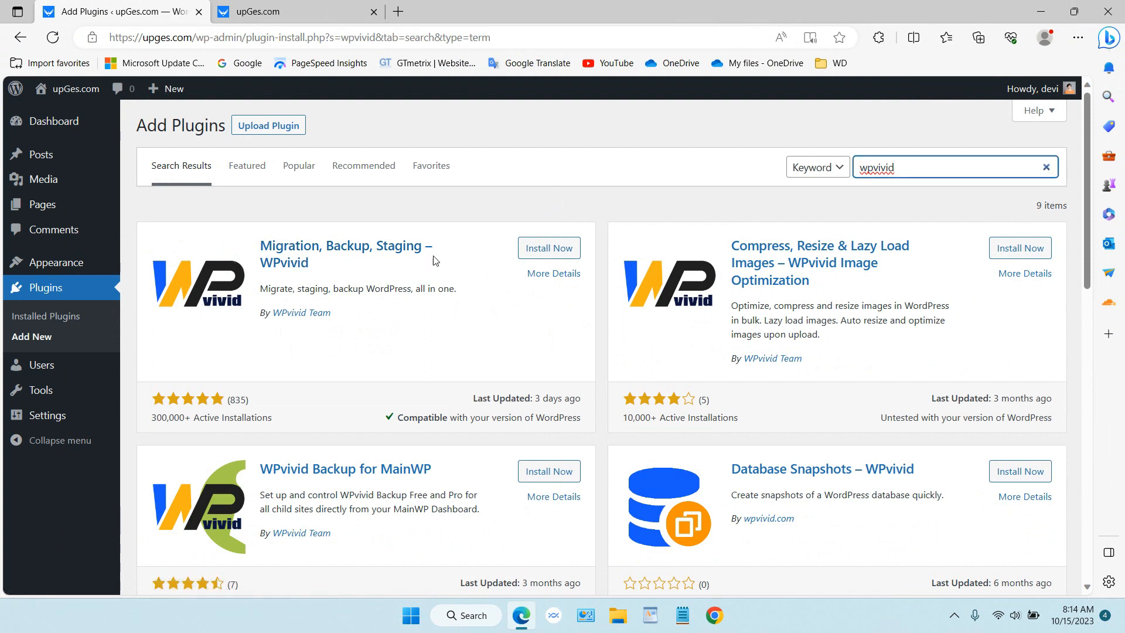
left_click(560, 246)
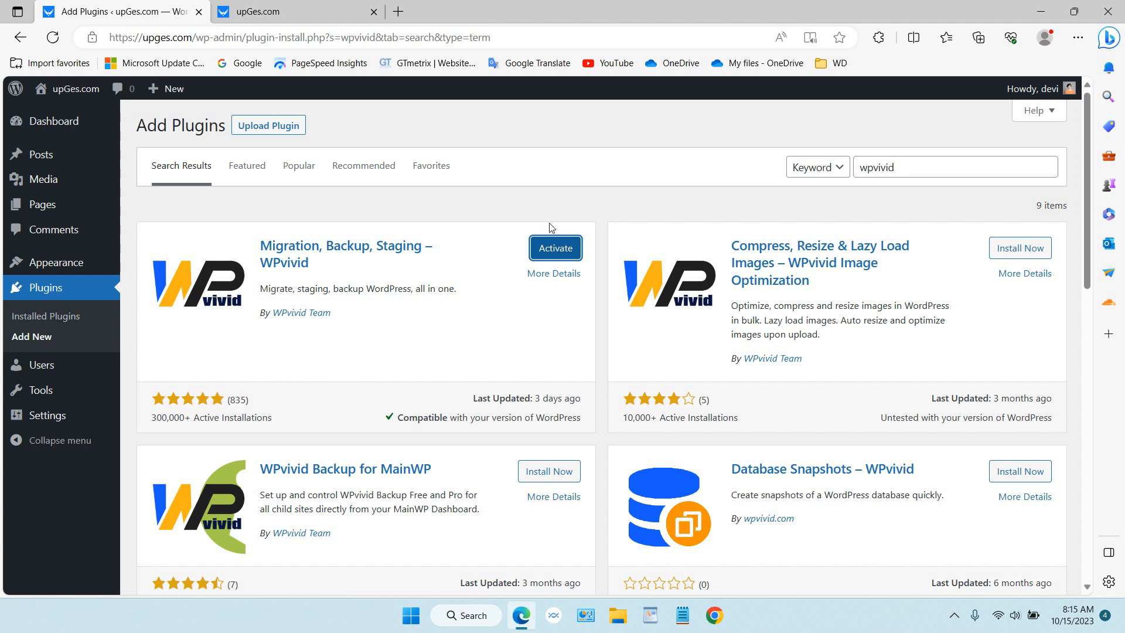
left_click(563, 253)
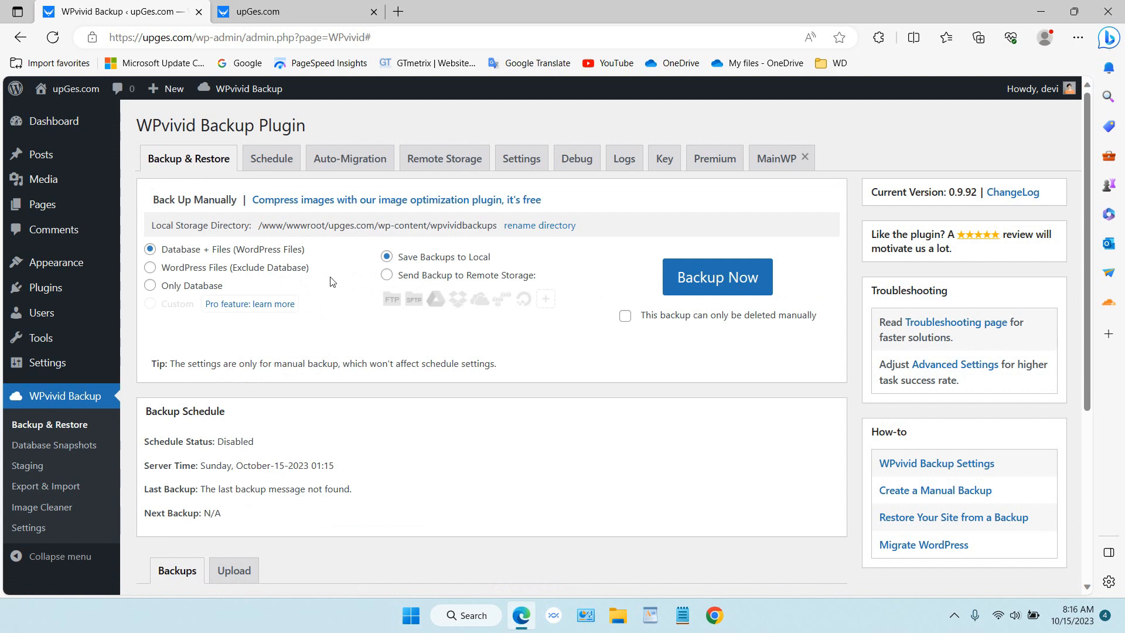
Authenticate Microsoft OneDrive as WPvivid remote storage and accept the requested access permissions
left_click(459, 161)
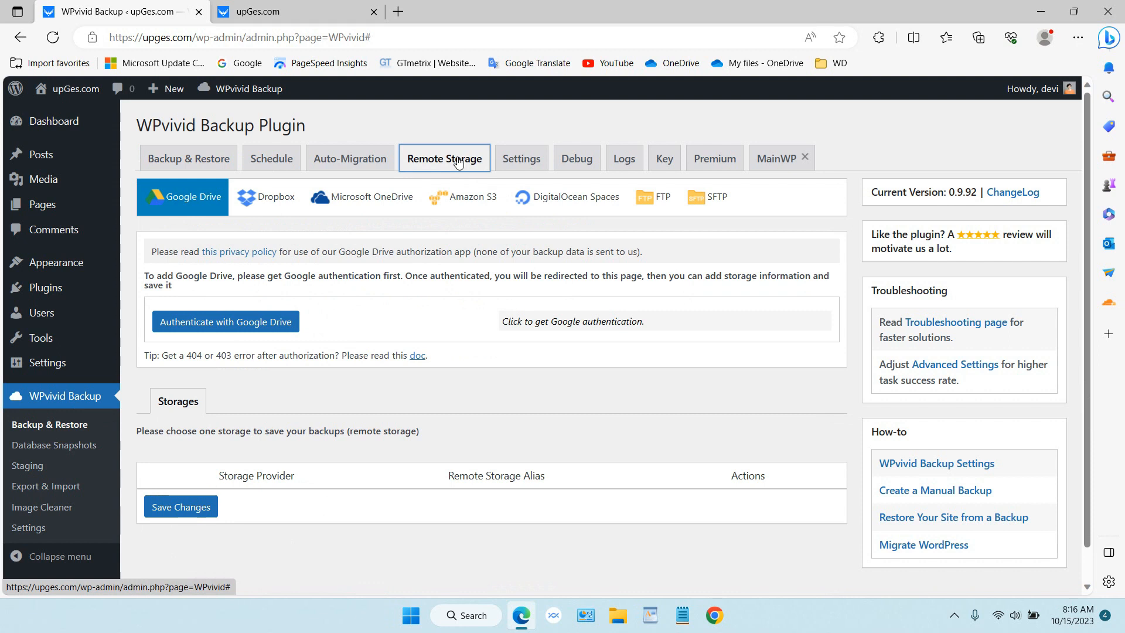
left_click(372, 205)
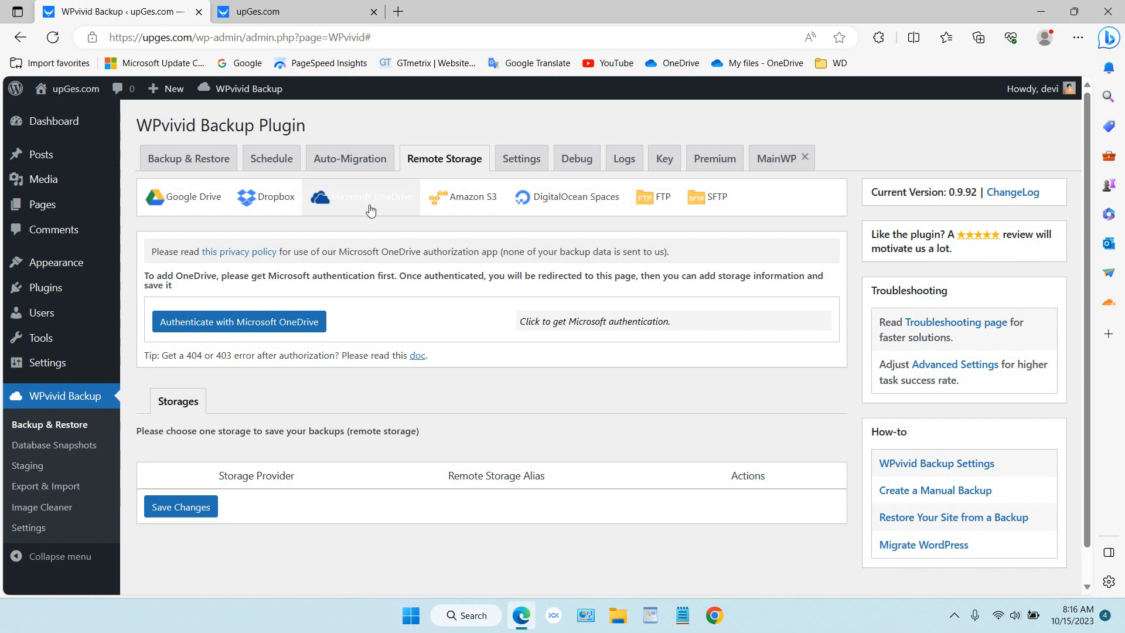
left_click(268, 332)
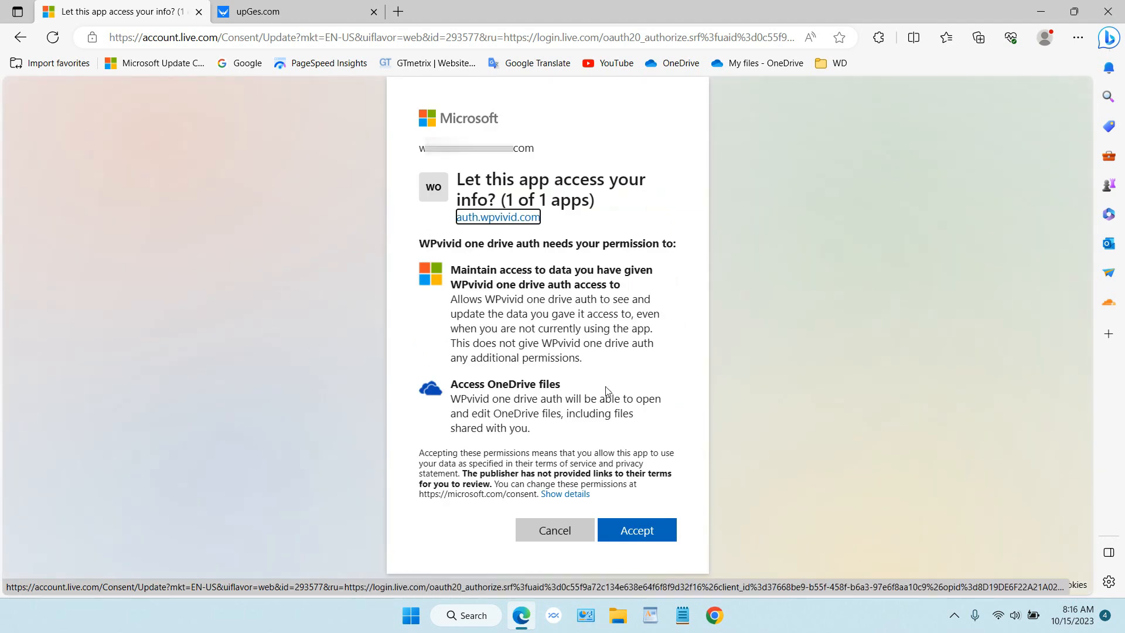
left_click(652, 532)
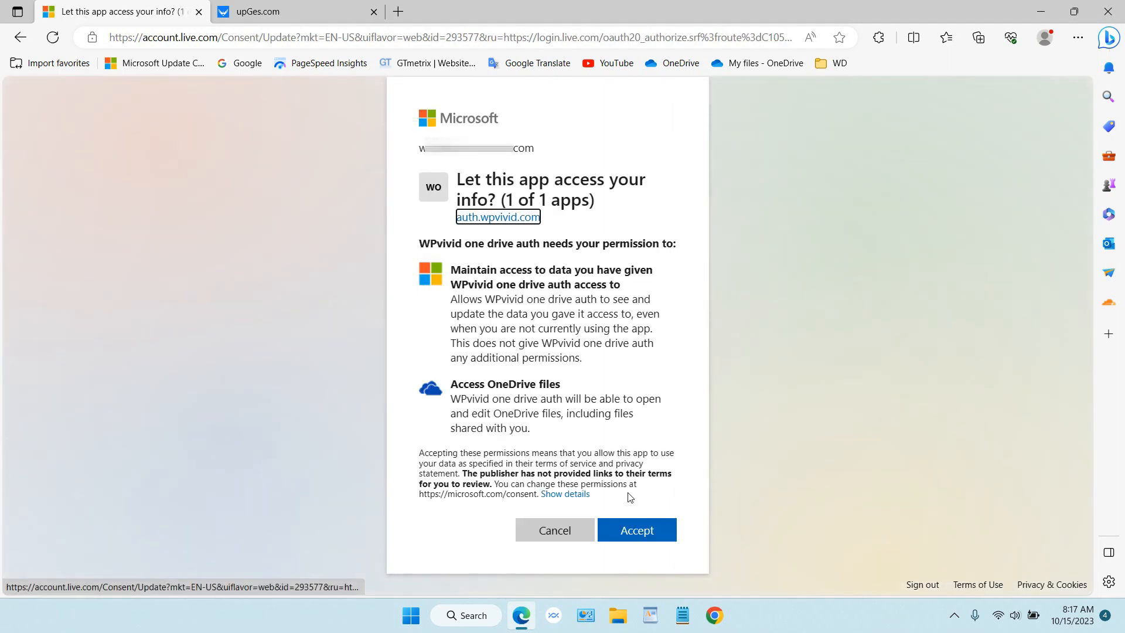
left_click(637, 530)
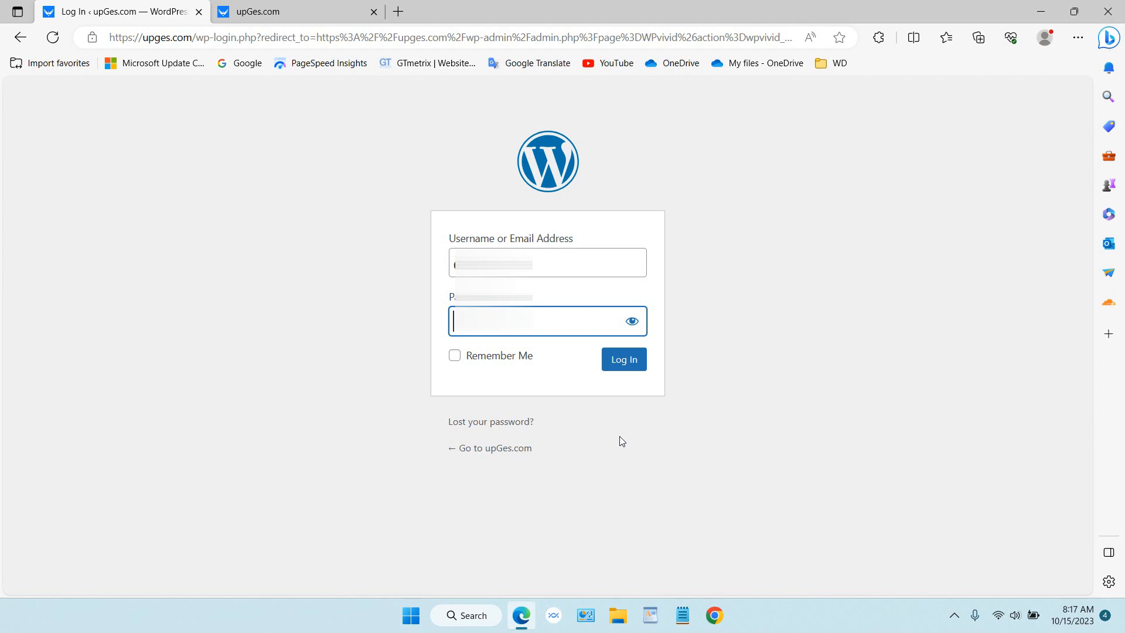
Enter the account password and log back in to the WordPress site
key("ctrl+v")
type("••")
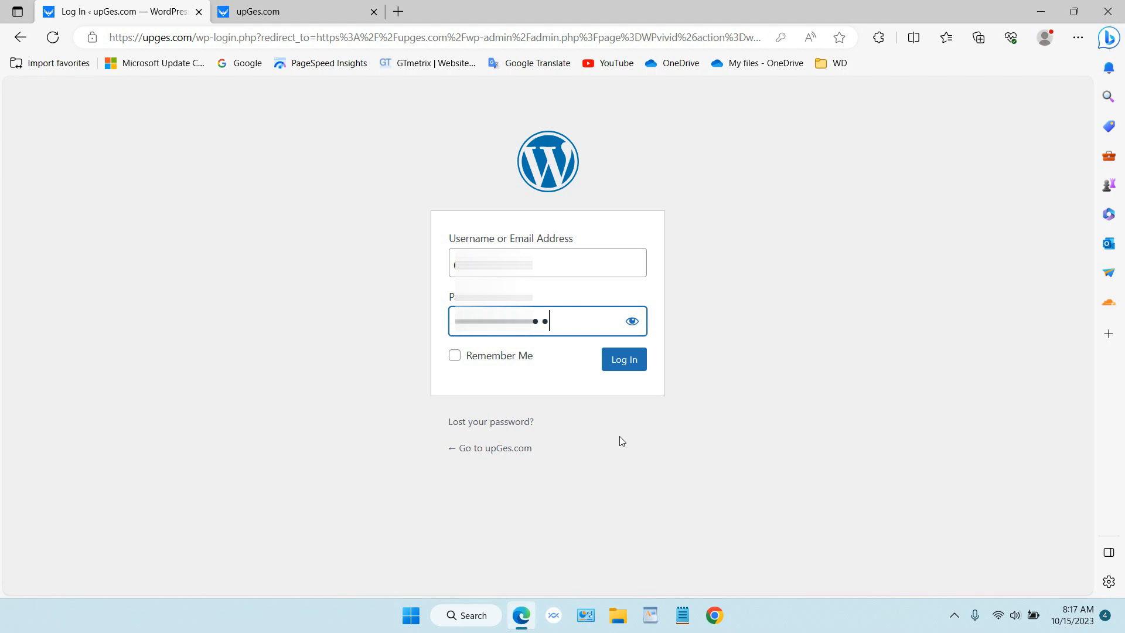
left_click(630, 359)
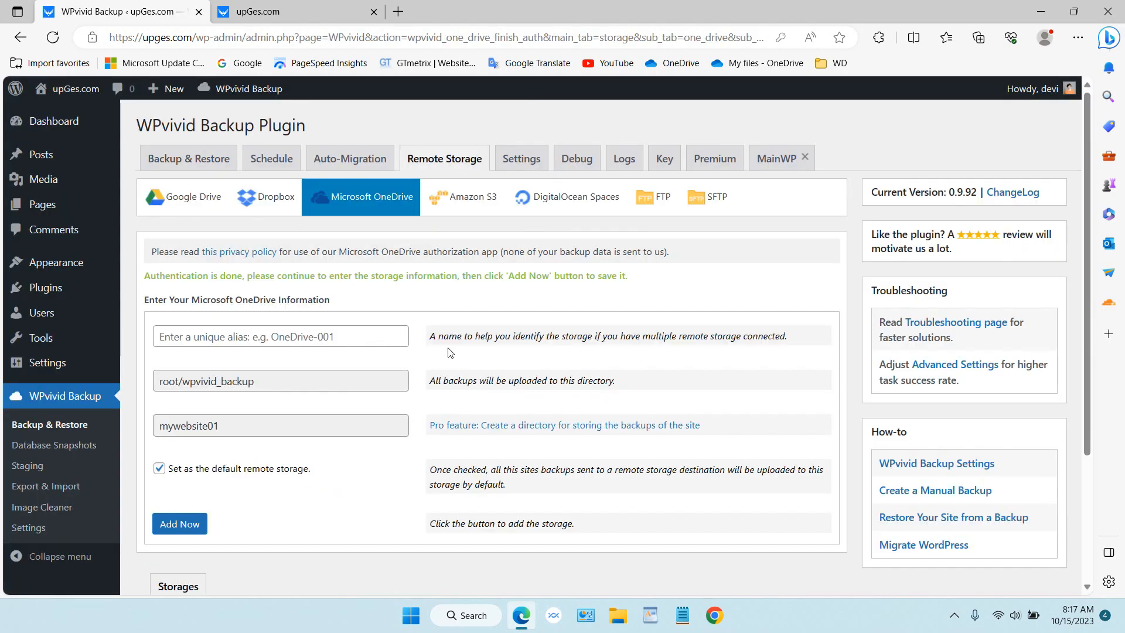
Add the OneDrive remote storage with the alias "Onedrive-UpGes" and check it in the storages list
left_click(293, 338)
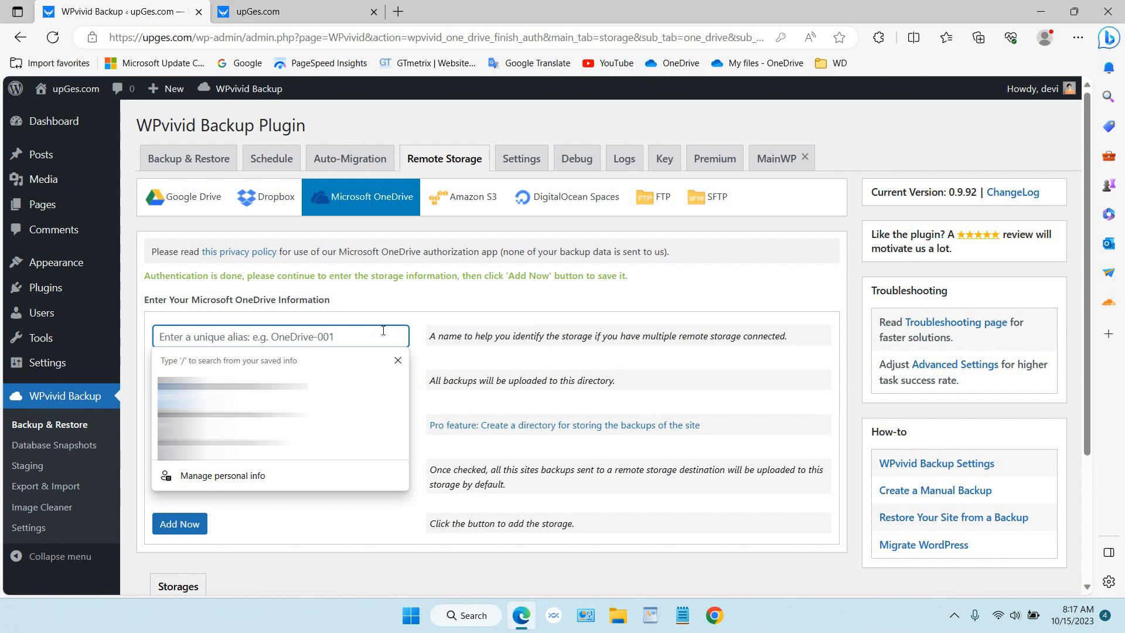
left_click(397, 360)
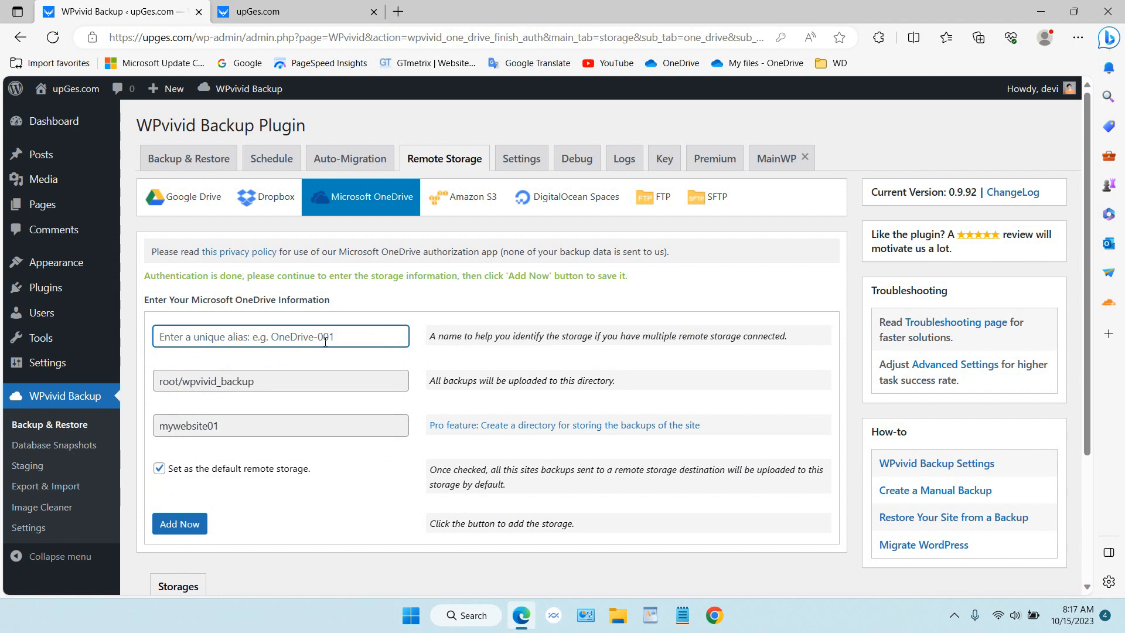
type("Oned")
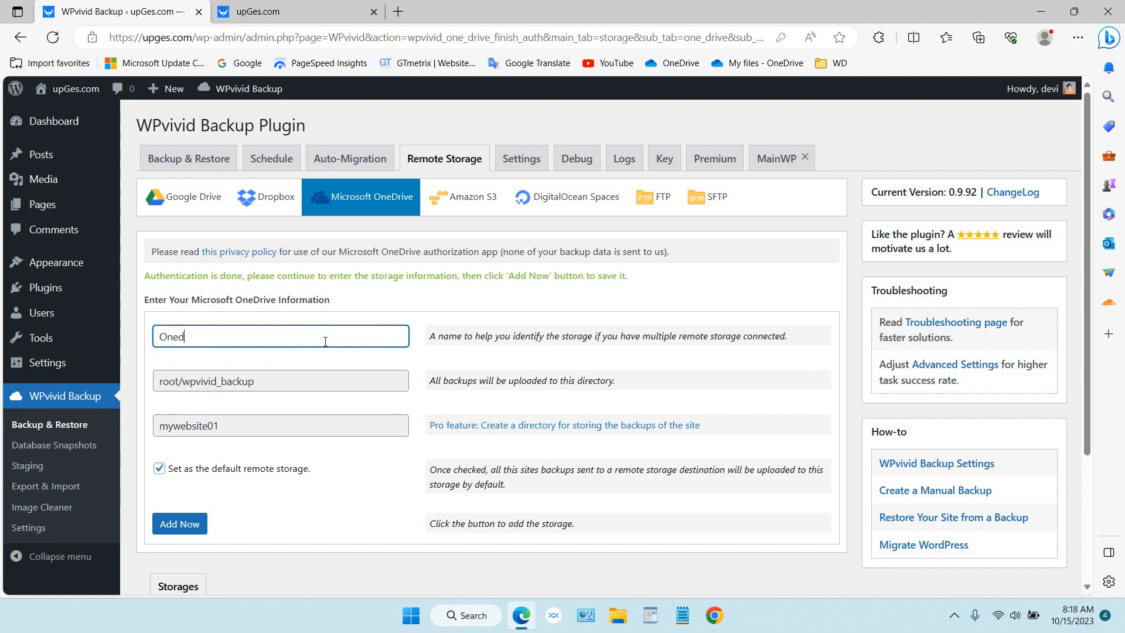
type("rive-UpGes")
scroll(322, 345, "down", 1)
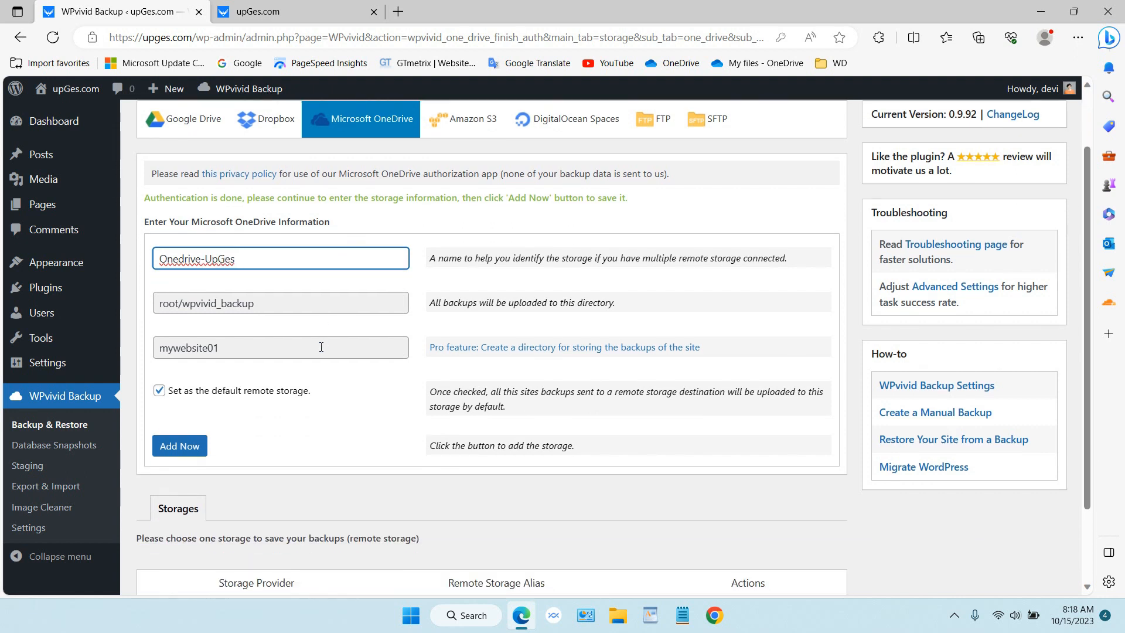
left_click(187, 449)
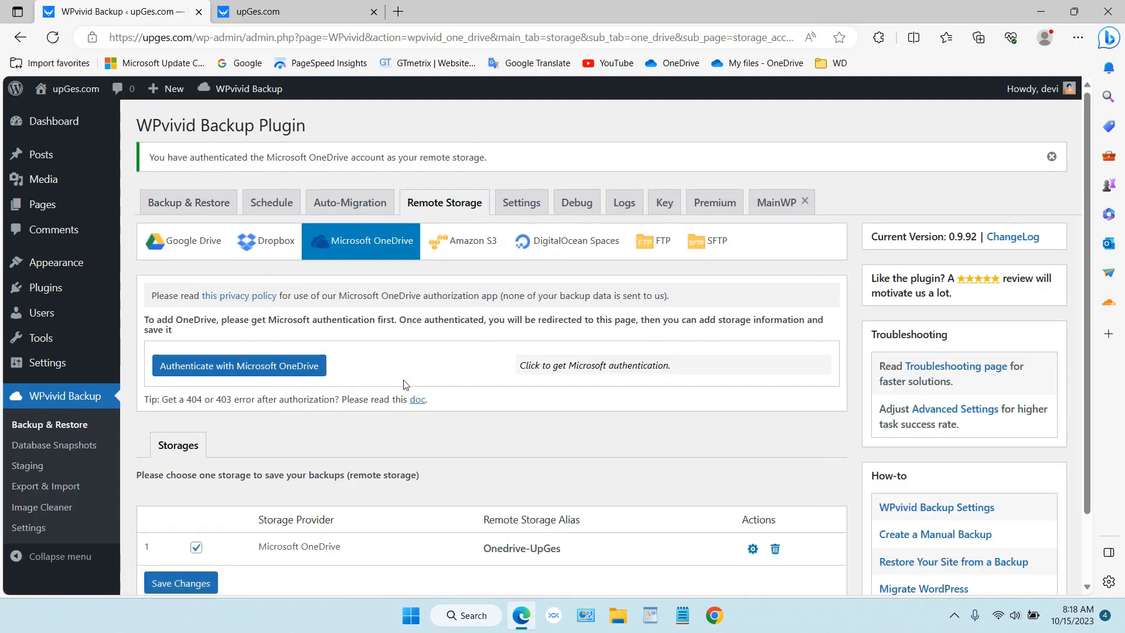
scroll(403, 384, "down", 1)
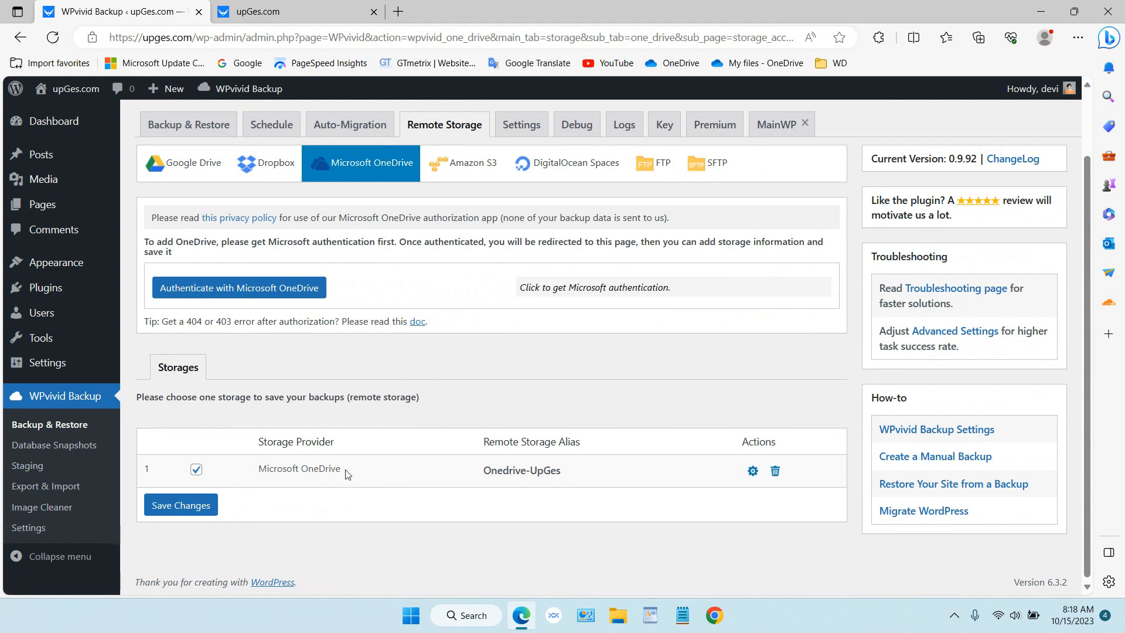
scroll(329, 446, "up", 1)
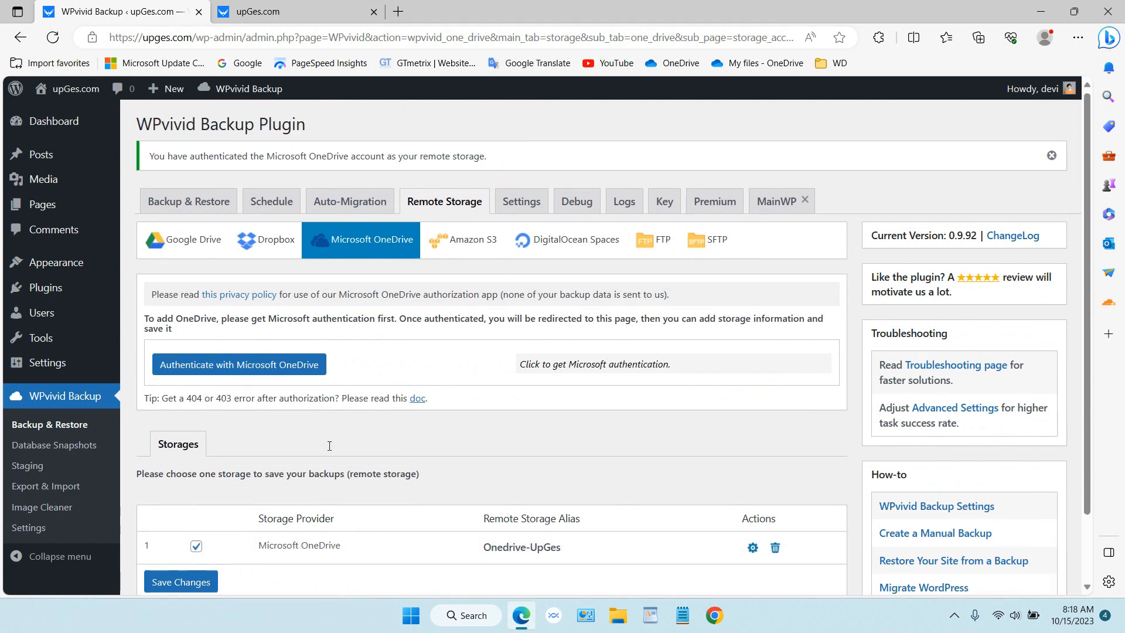
Enable the WPvivid backup schedule, have scheduled backups sent to remote storage, and save the changes
left_click(264, 205)
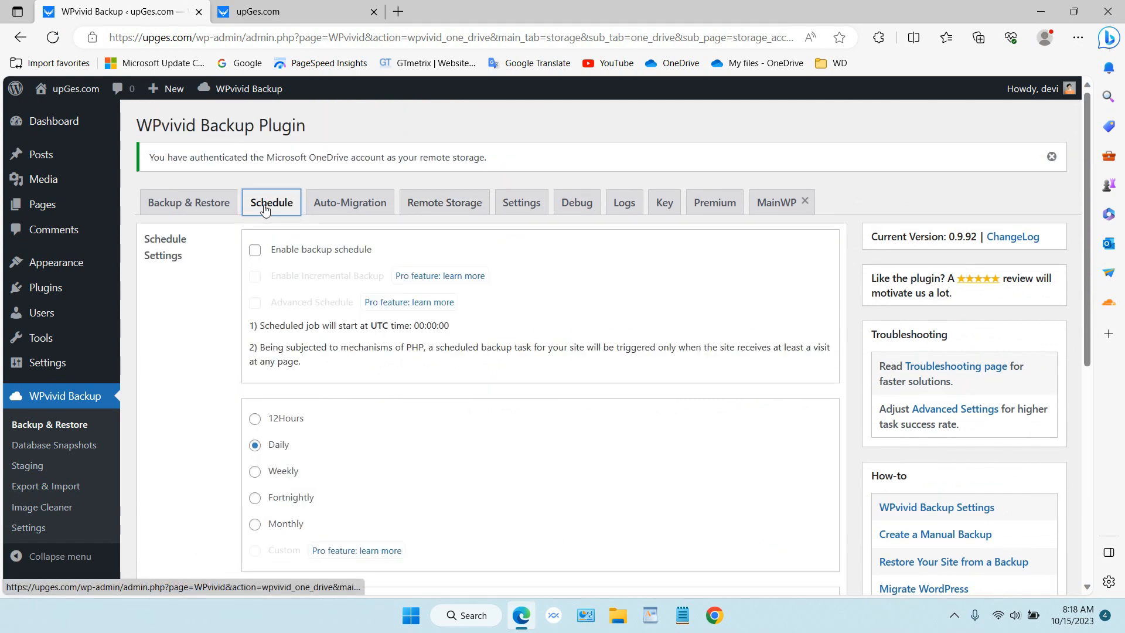
scroll(414, 332, "down", 1)
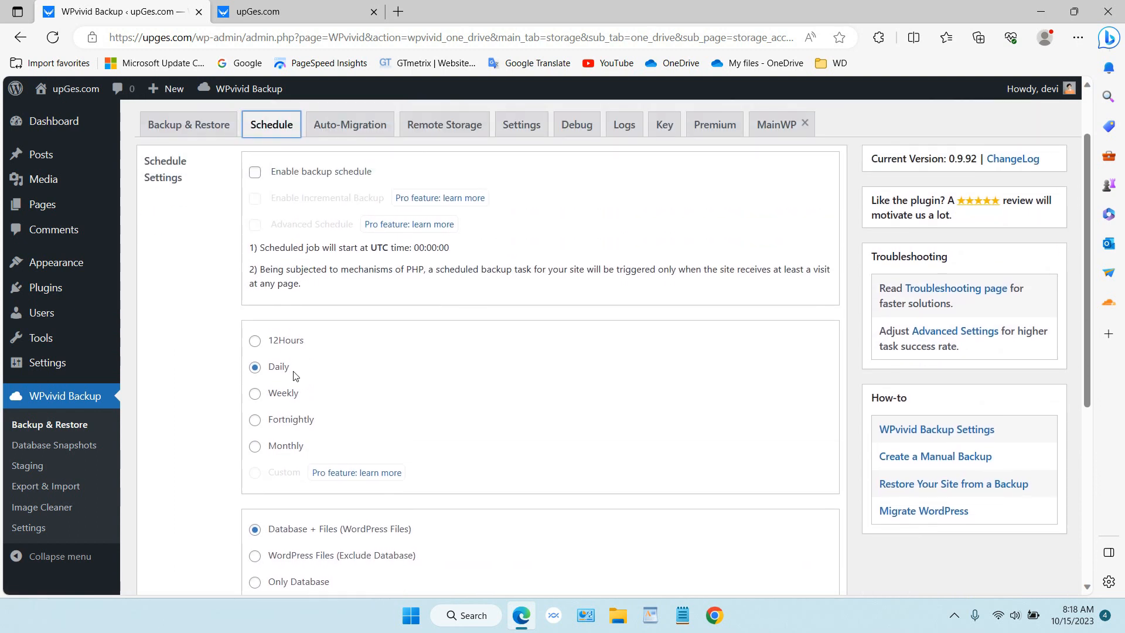
left_click(255, 177)
scroll(314, 372, "down", 2)
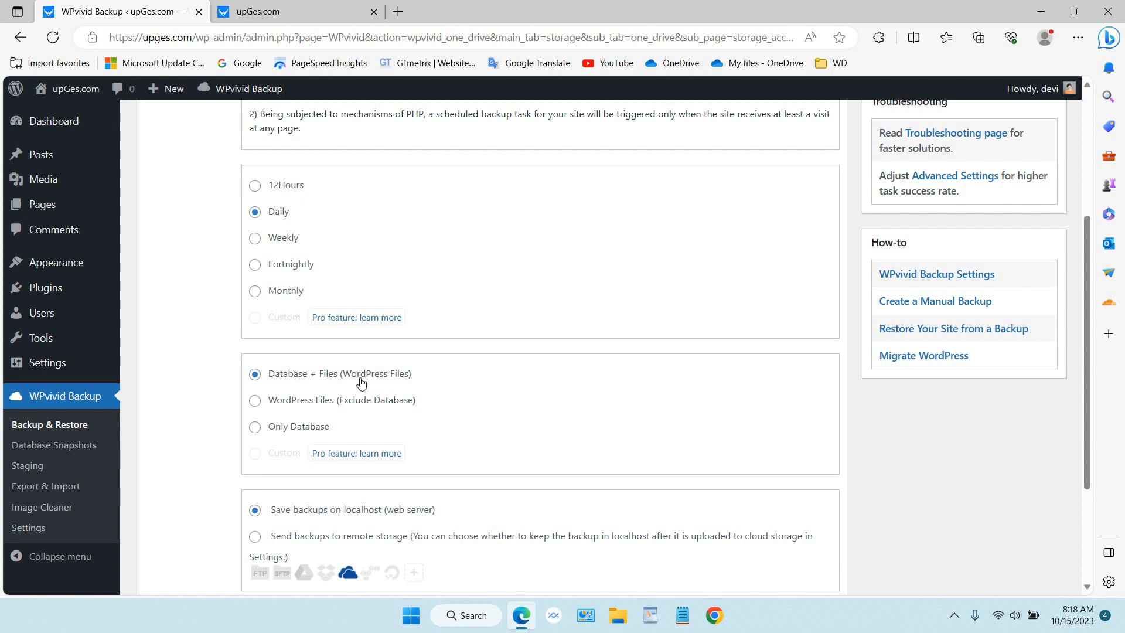
scroll(445, 375, "down", 3)
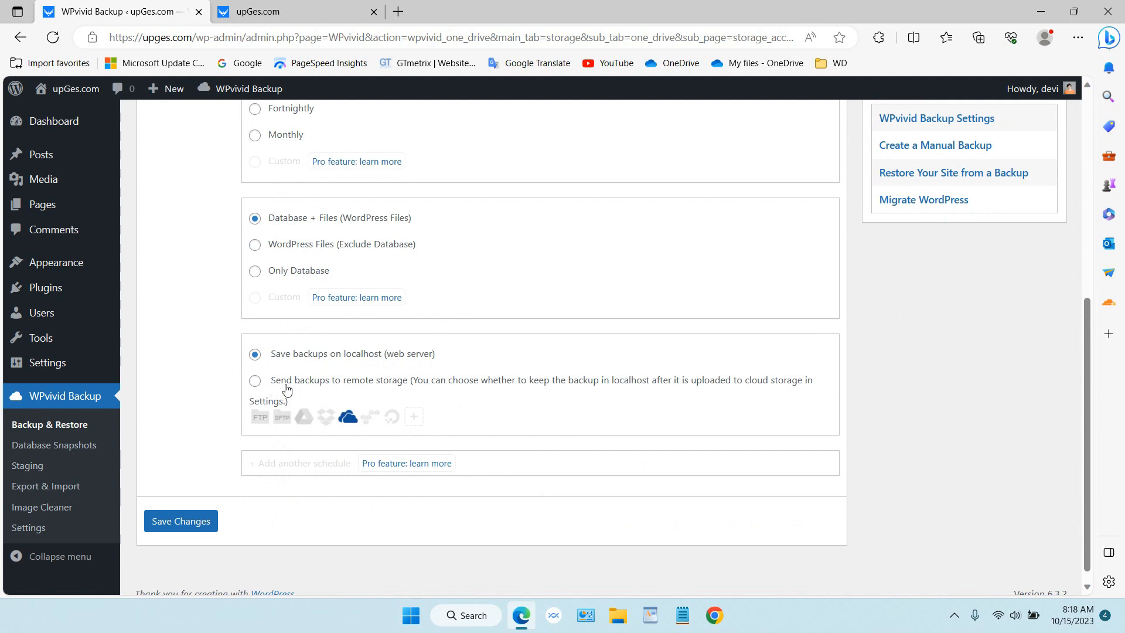
left_click(257, 382)
left_click(183, 523)
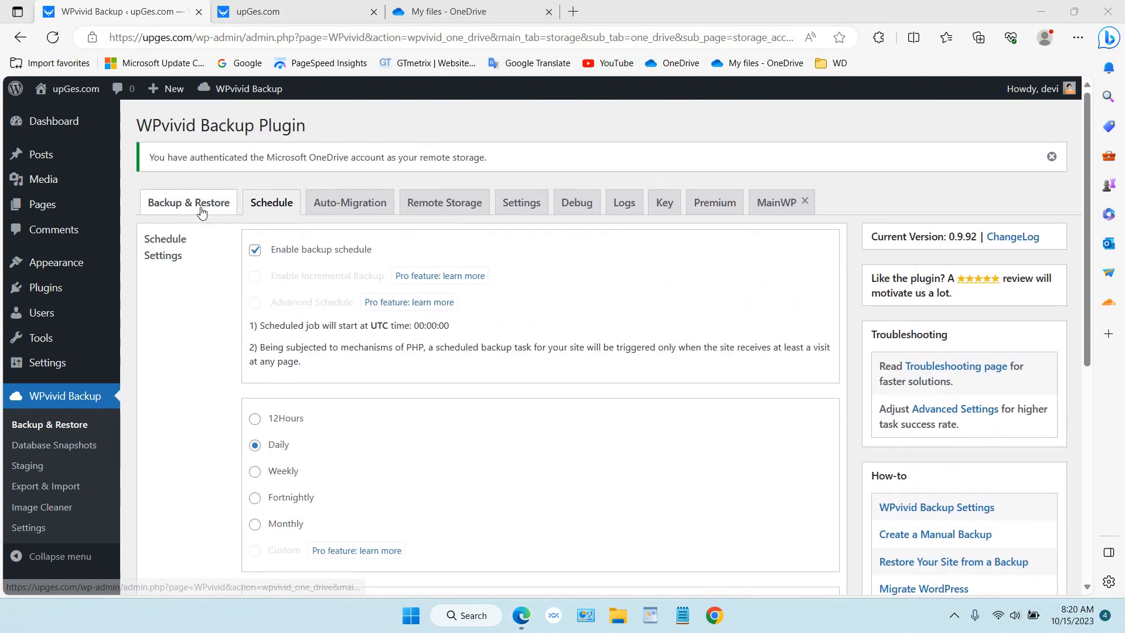
Run a manual backup of the database and files, sent to remote storage
left_click(201, 209)
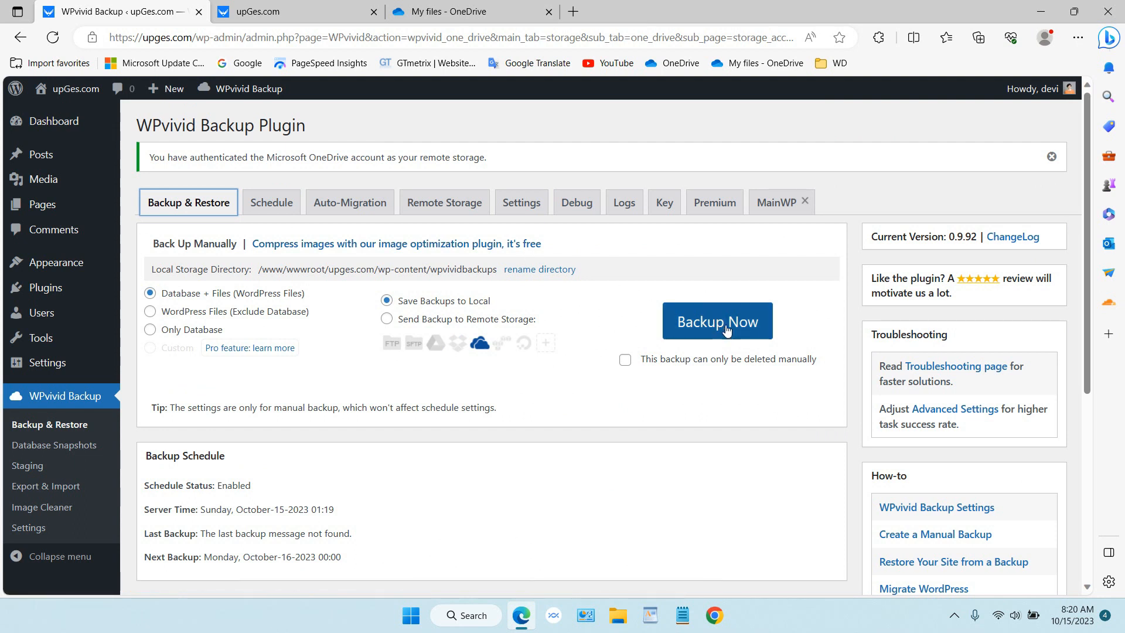
left_click(428, 321)
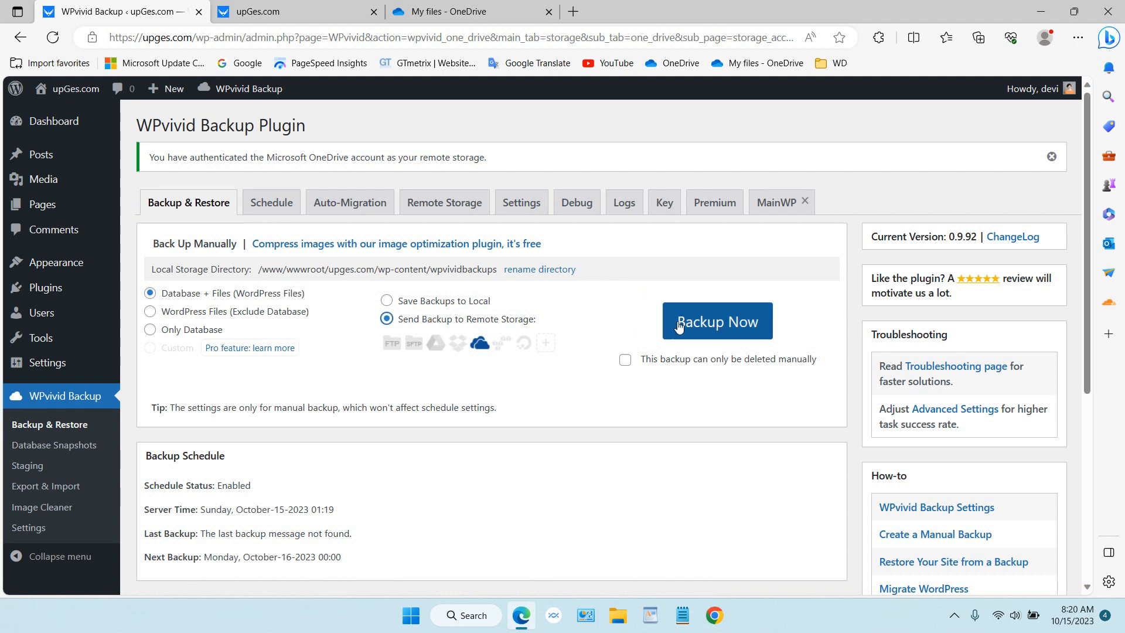
left_click(725, 334)
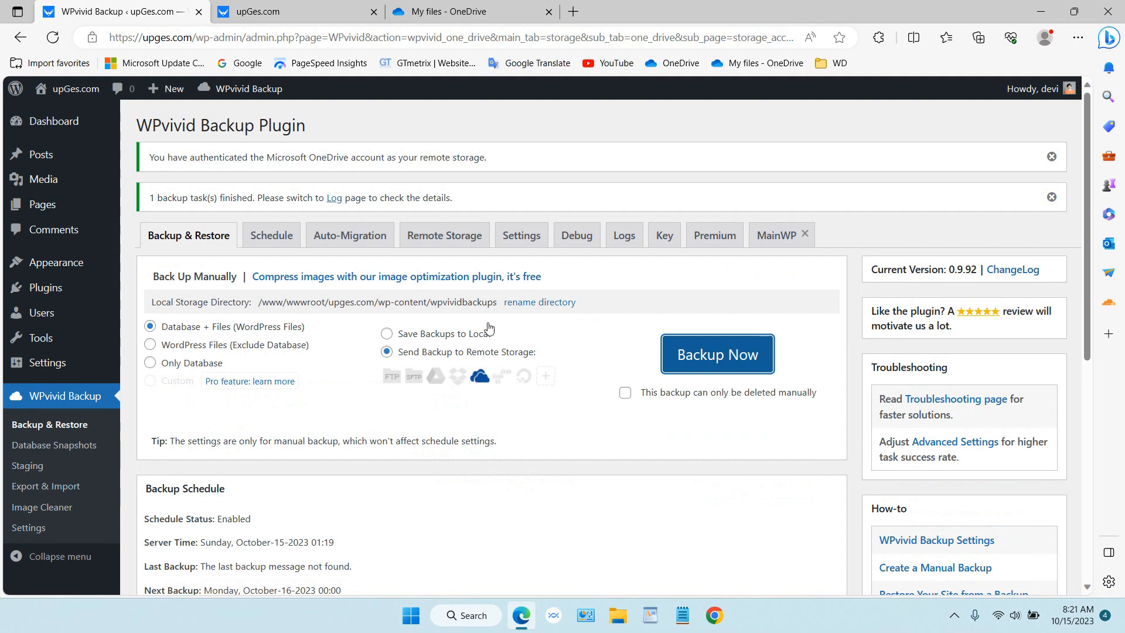
Switch to OneDrive, refresh My files and open the wpvivid_backup folder to check the uploaded backup
left_click(425, 6)
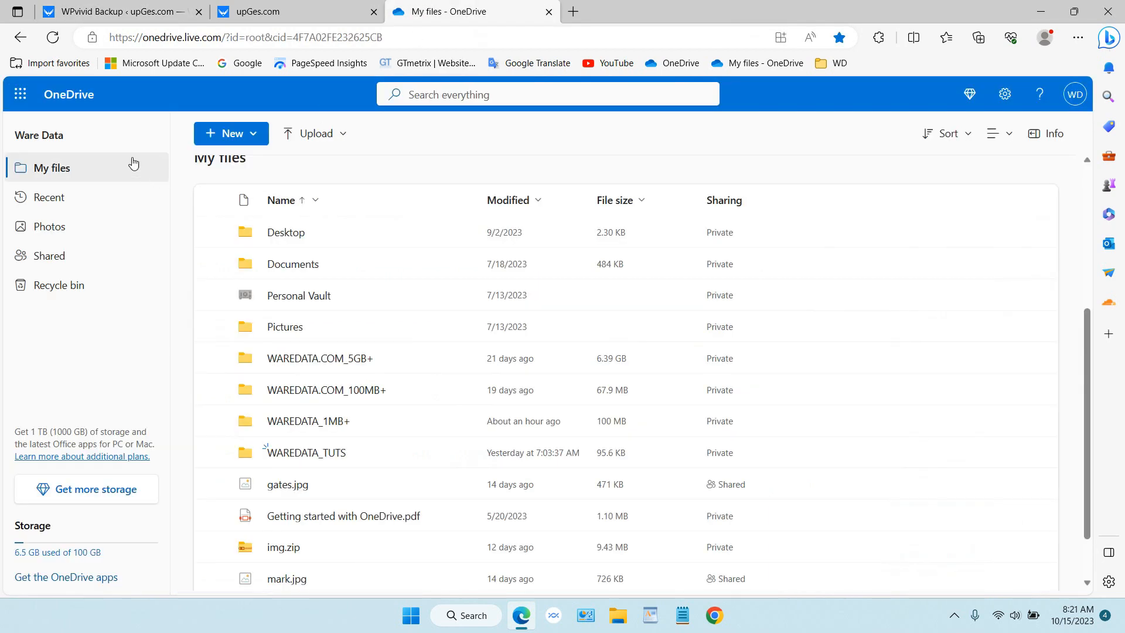
left_click(53, 37)
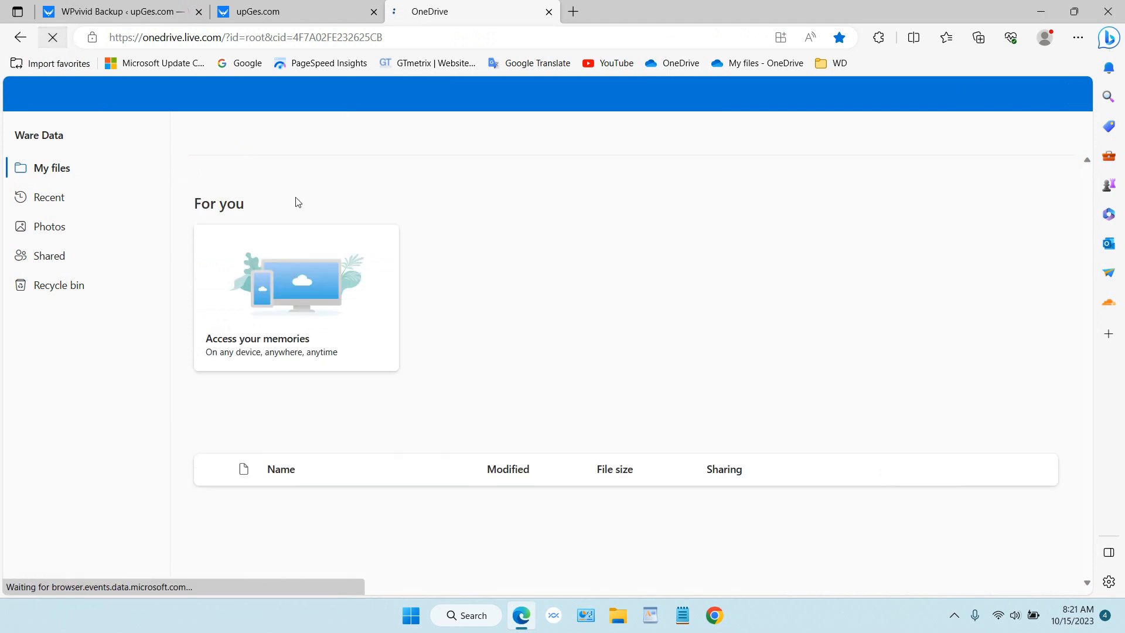
scroll(433, 197, "down", 2)
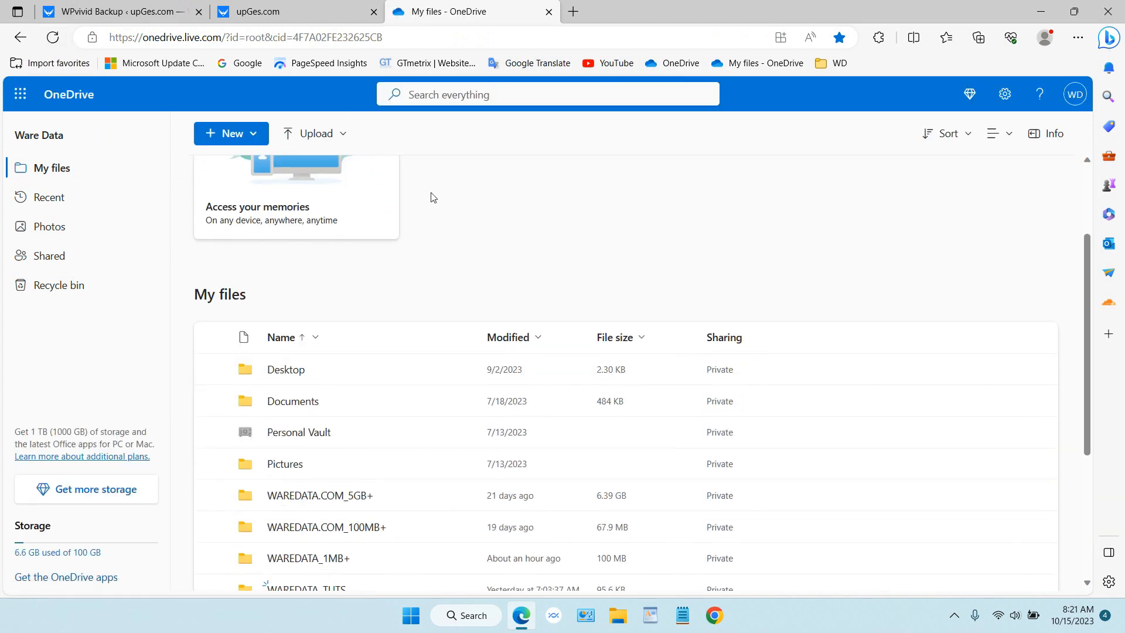
scroll(433, 197, "down", 4)
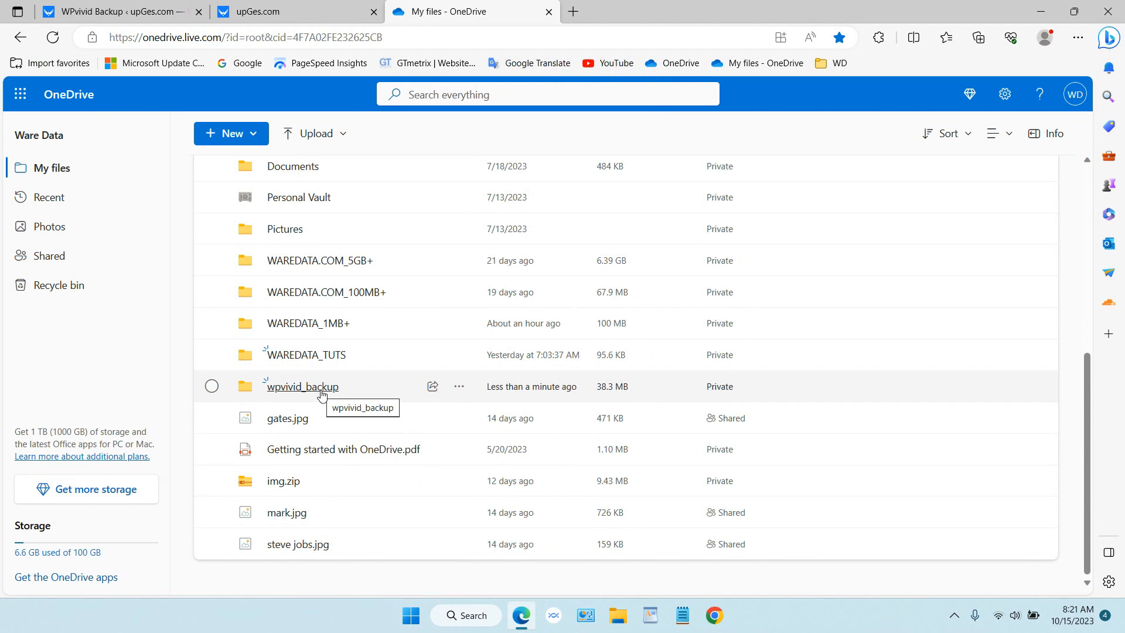
left_click(321, 394)
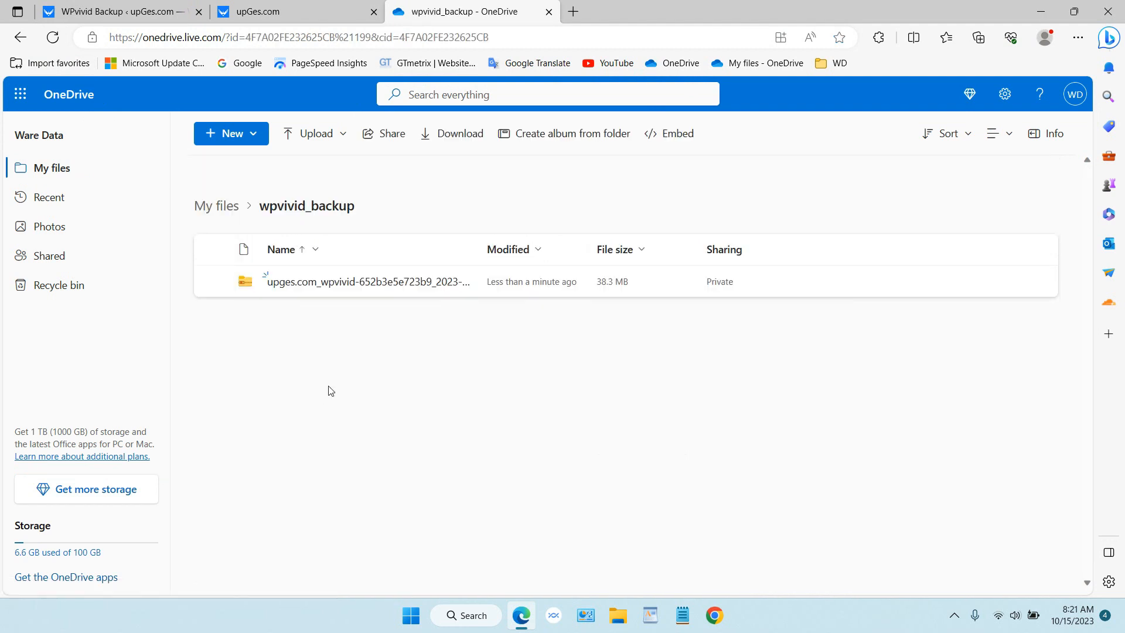